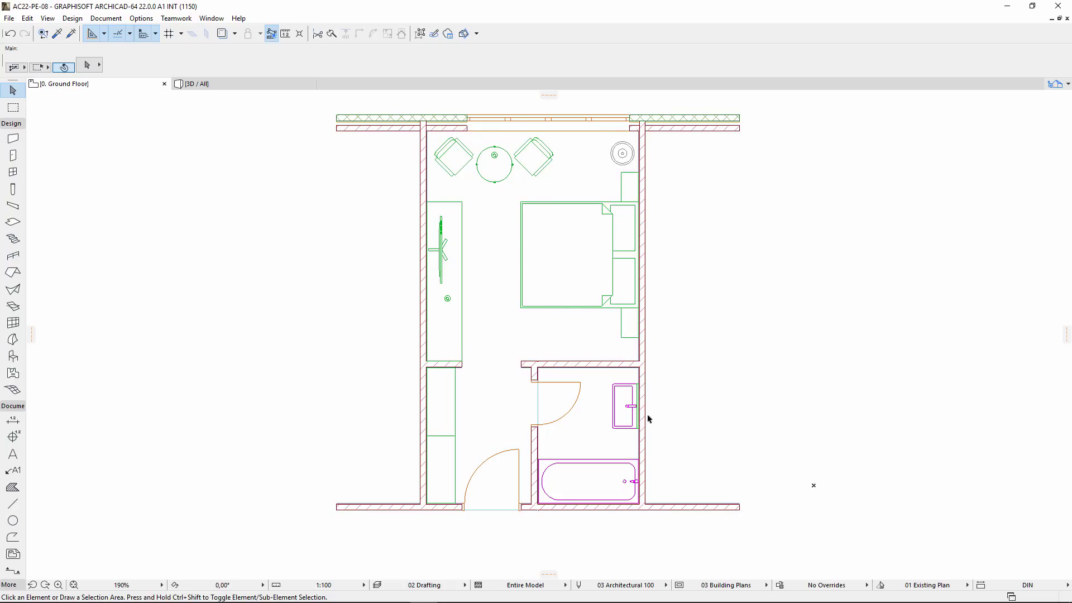
click(628, 413)
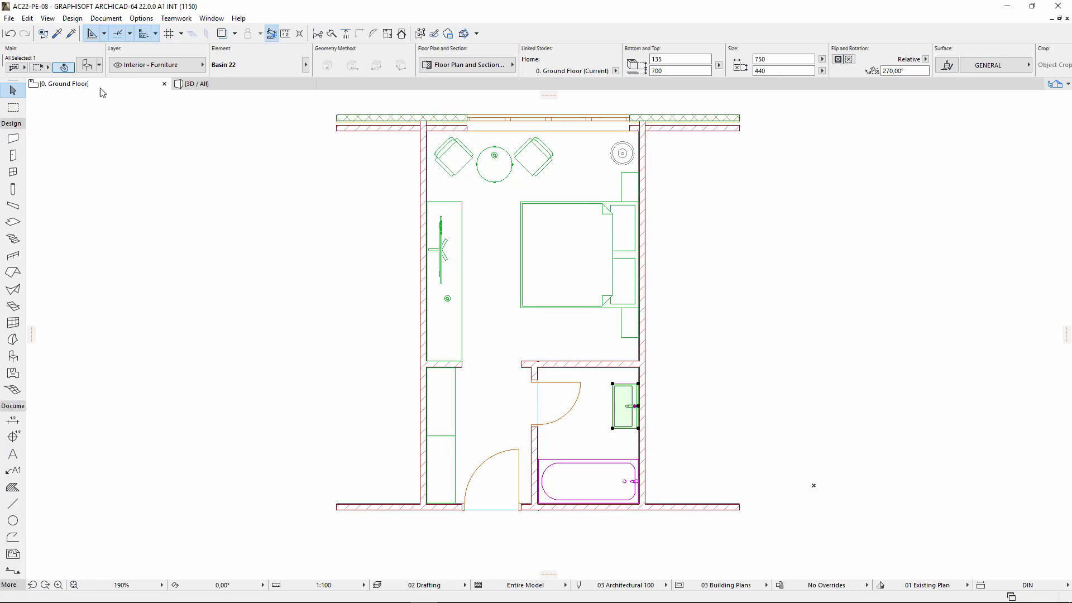
click(87, 65)
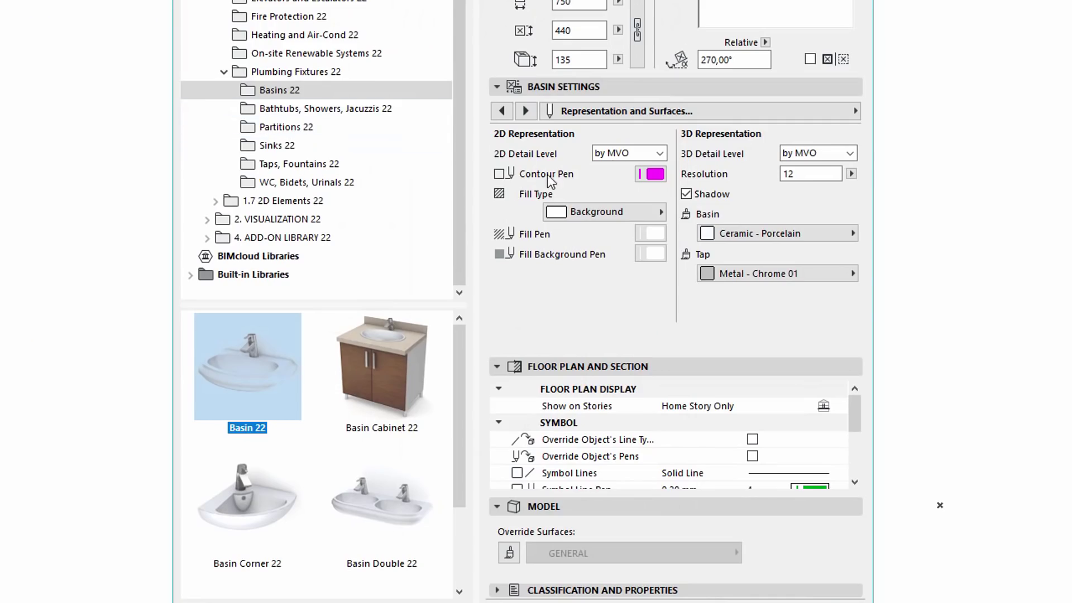
click(661, 154)
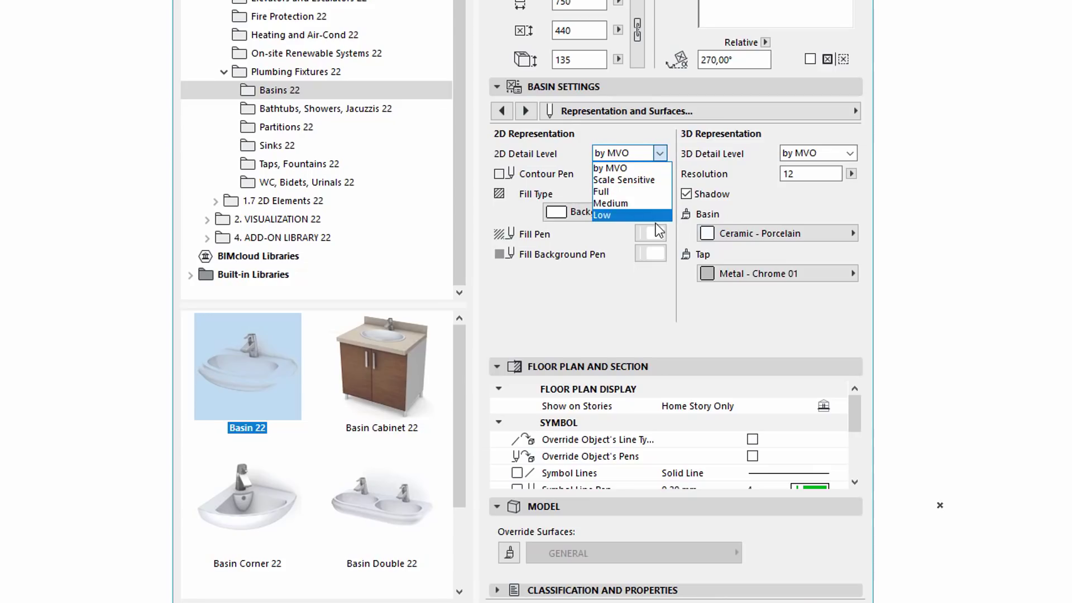
key(Escape)
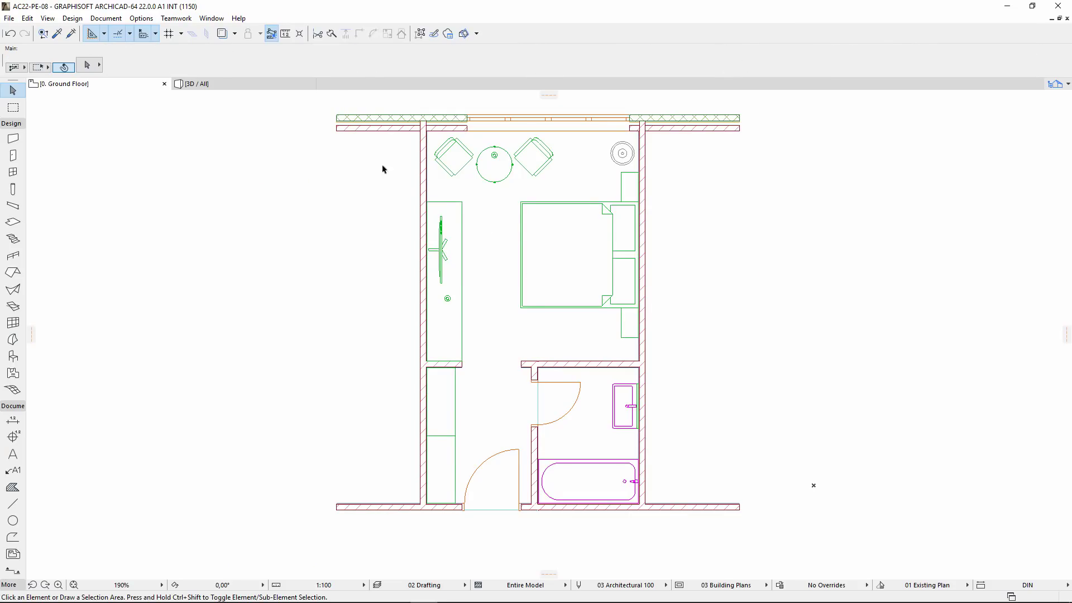
Open Model View Options for 03 Building Plans and confirm objects' Floor Plan detail stays Full
click(117, 20)
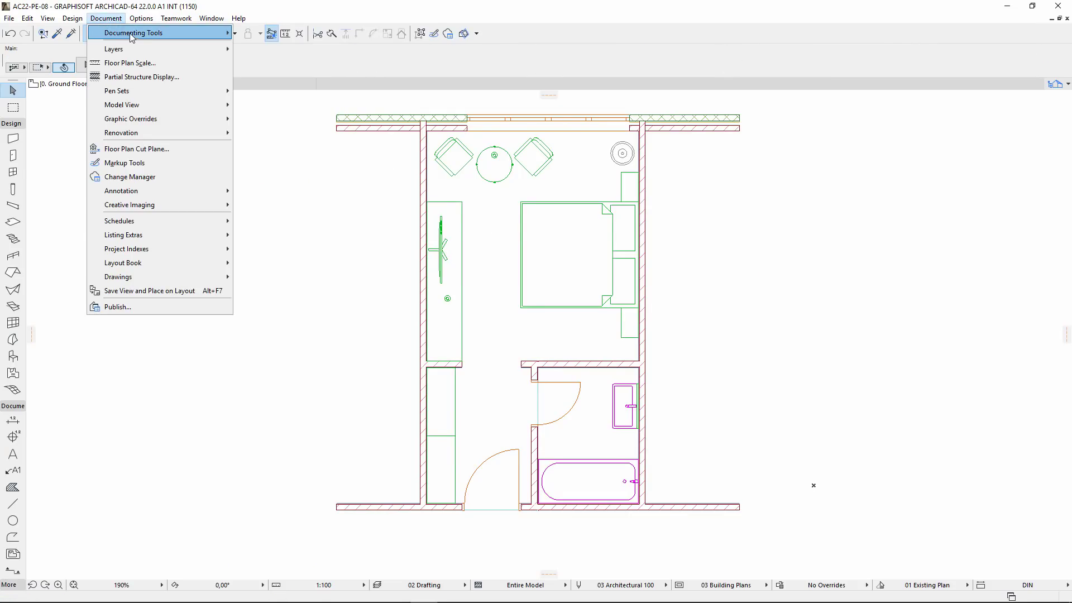
mouse_move(186, 105)
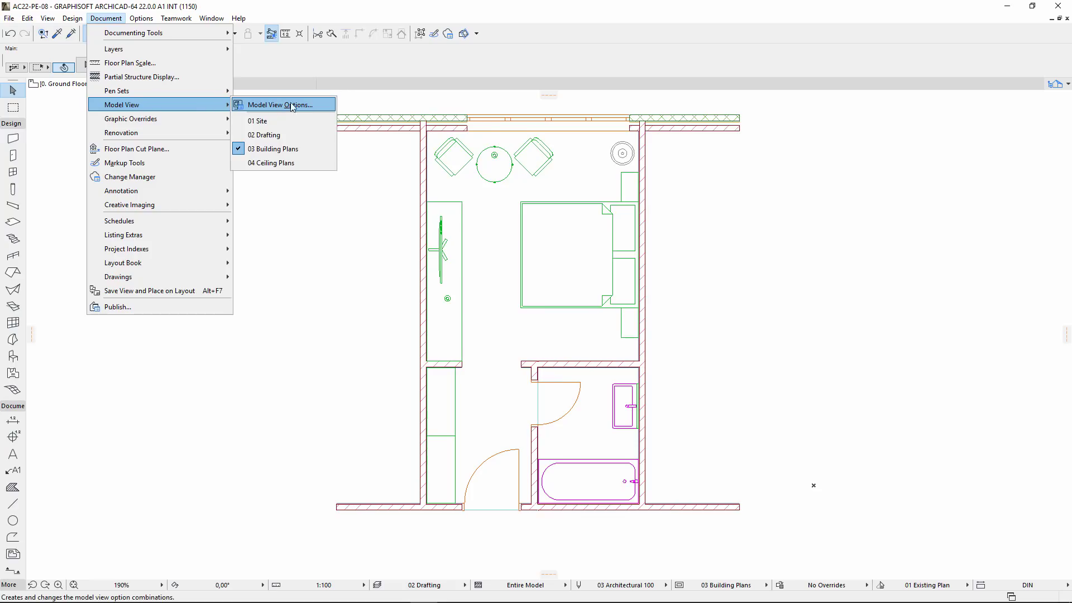
click(308, 107)
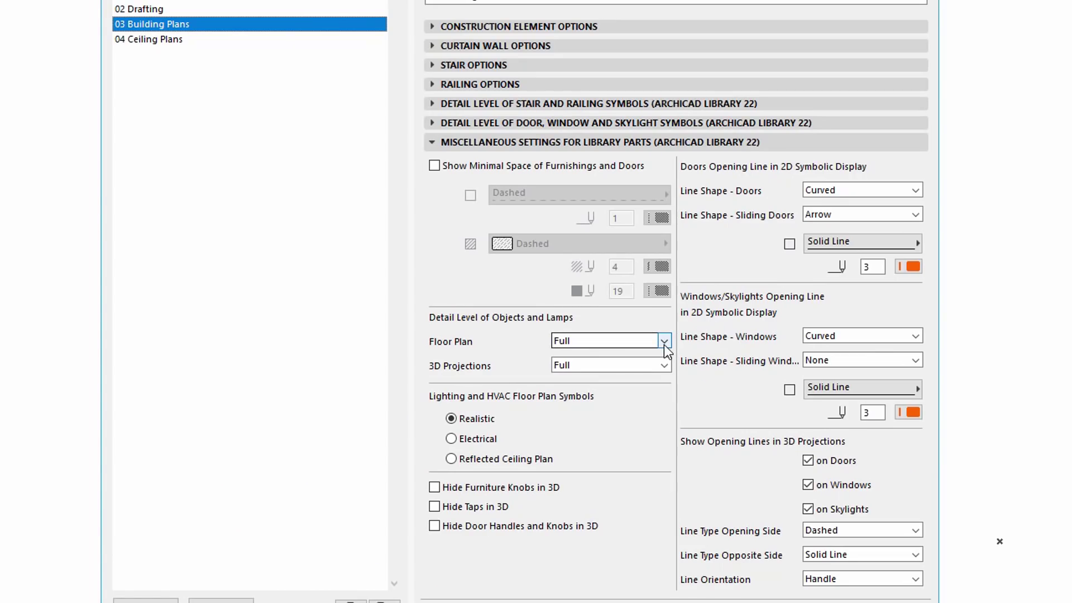
click(665, 342)
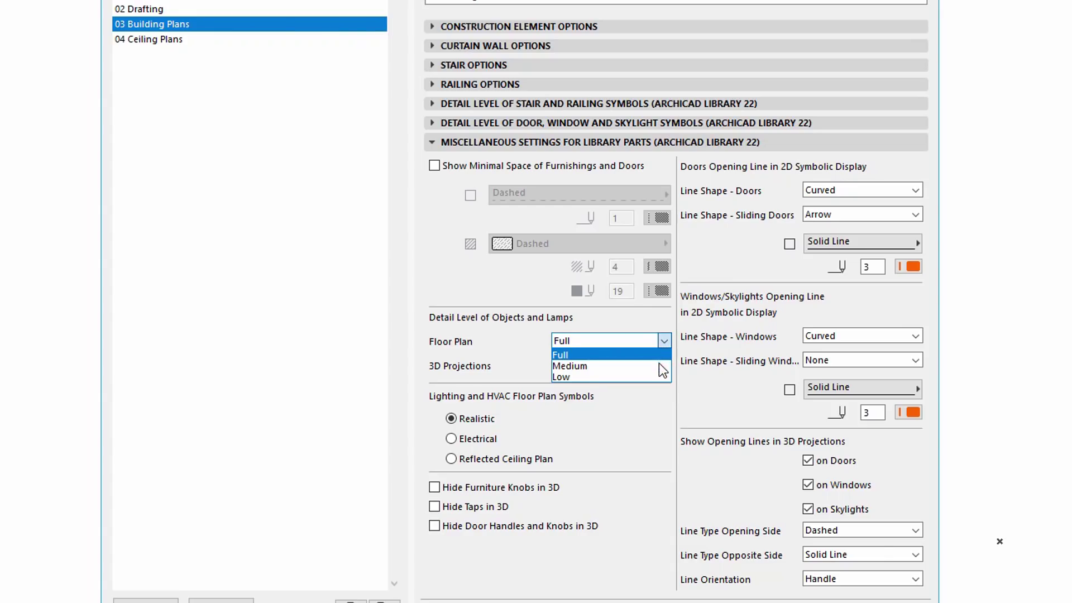
click(665, 391)
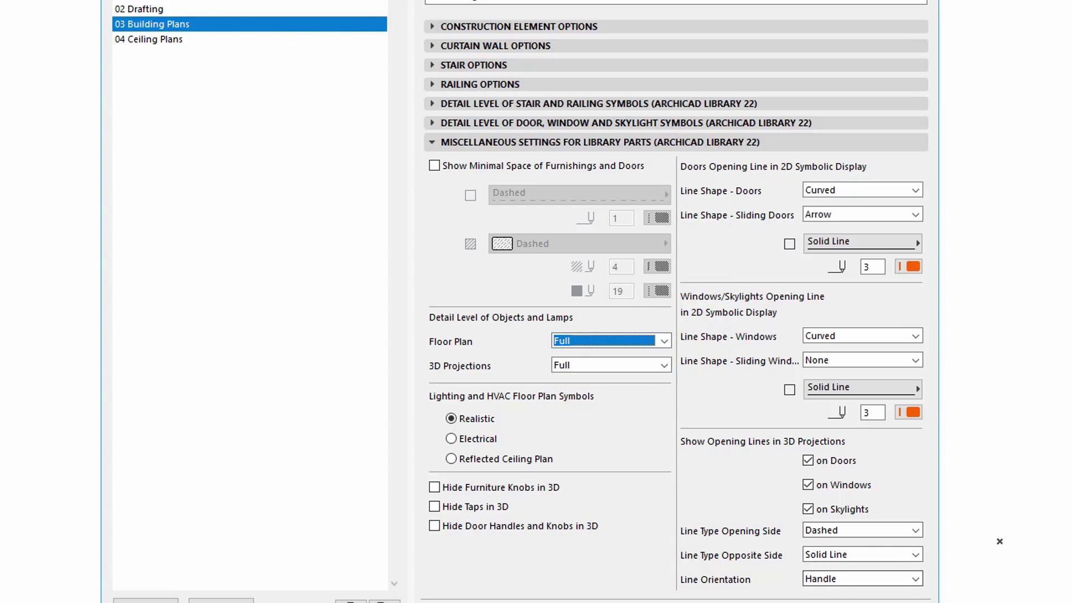
click(894, 600)
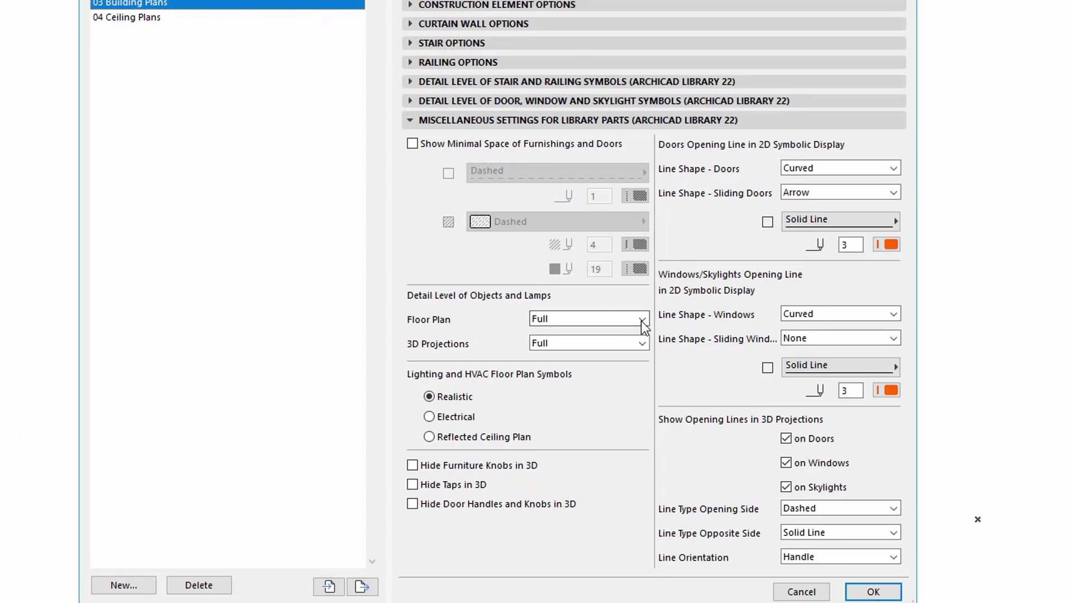
Set objects' Floor Plan detail level to Medium, then change it to Low
click(643, 319)
click(643, 343)
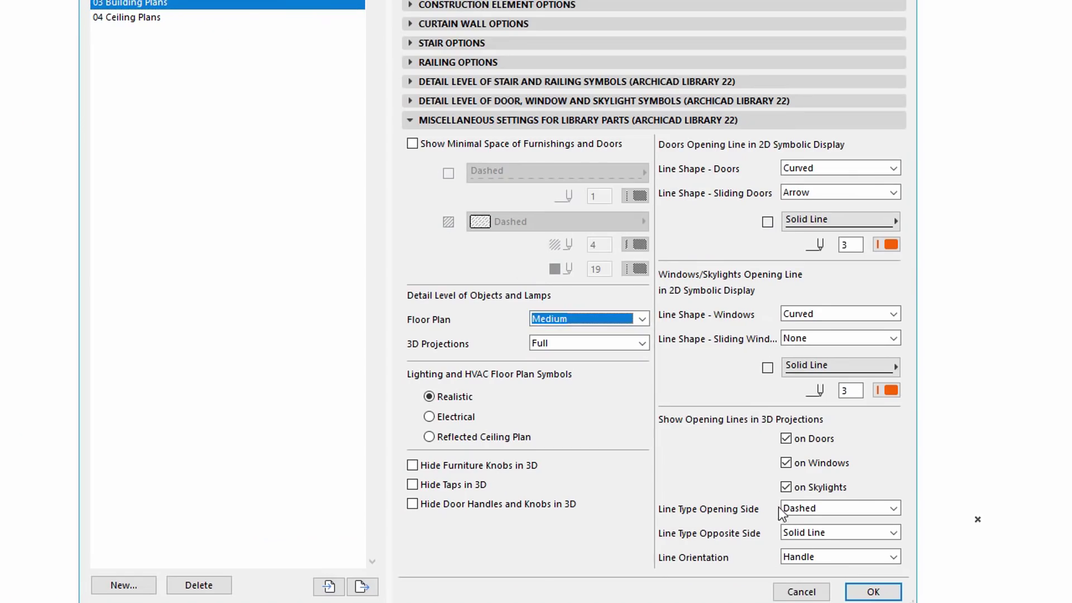
click(873, 591)
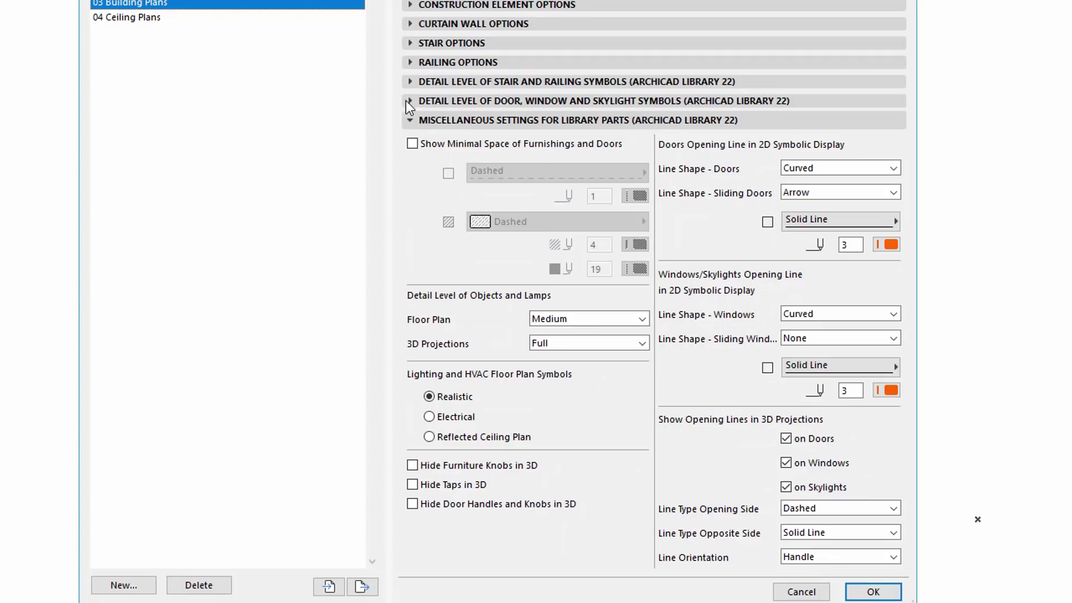
click(642, 319)
click(631, 354)
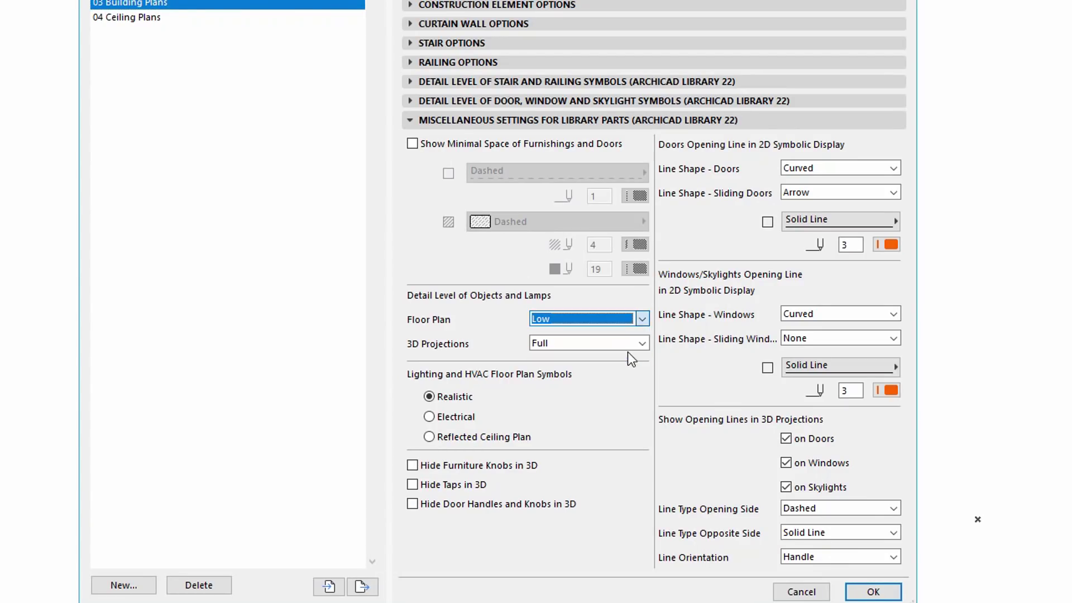
click(873, 592)
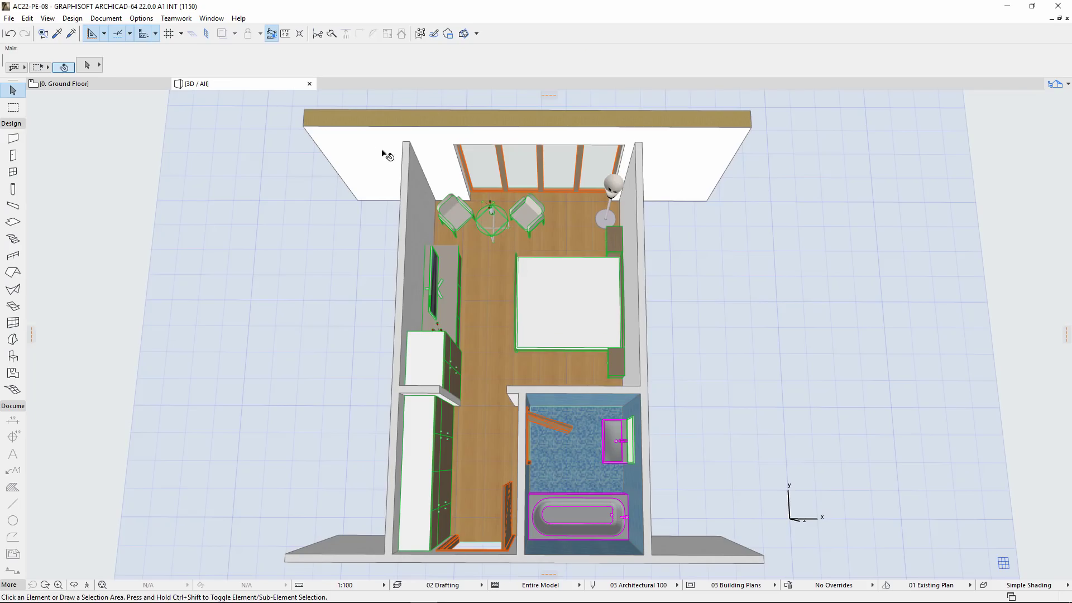
scroll(528, 213, up, 5)
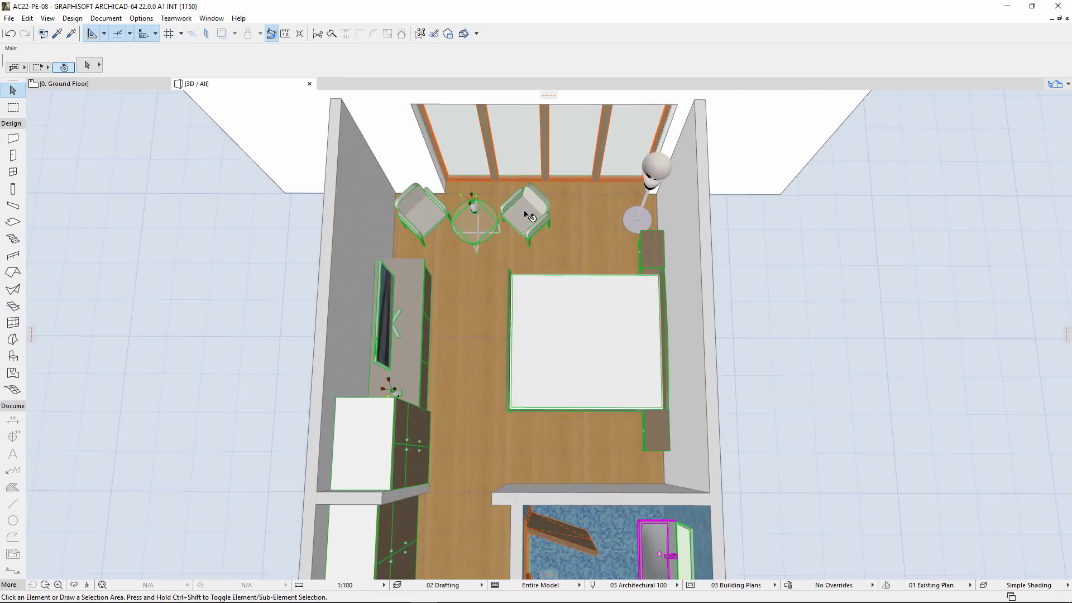
scroll(540, 221, up, 3)
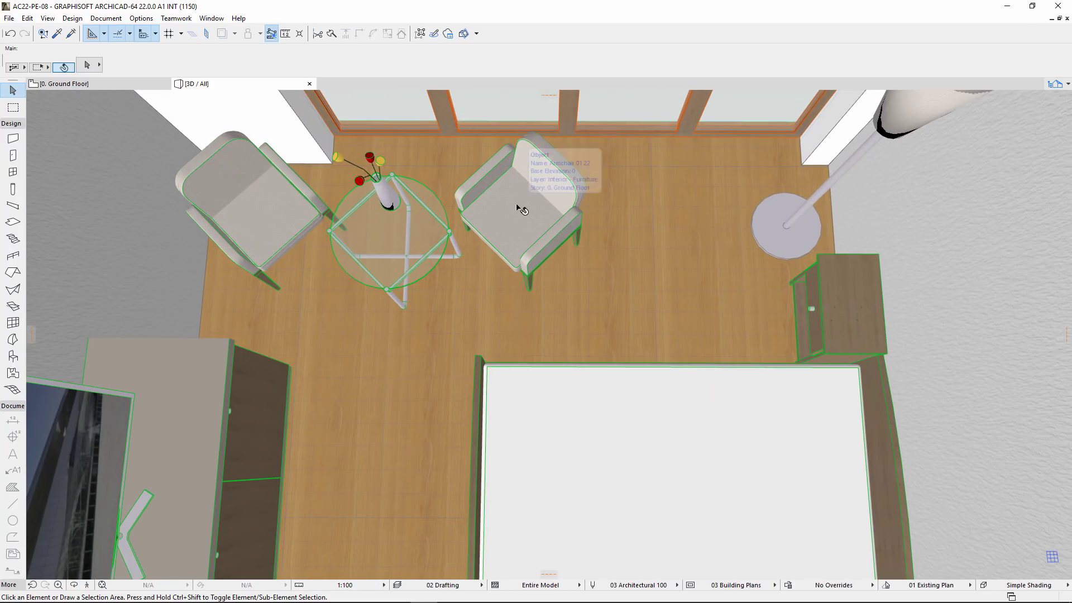
click(520, 209)
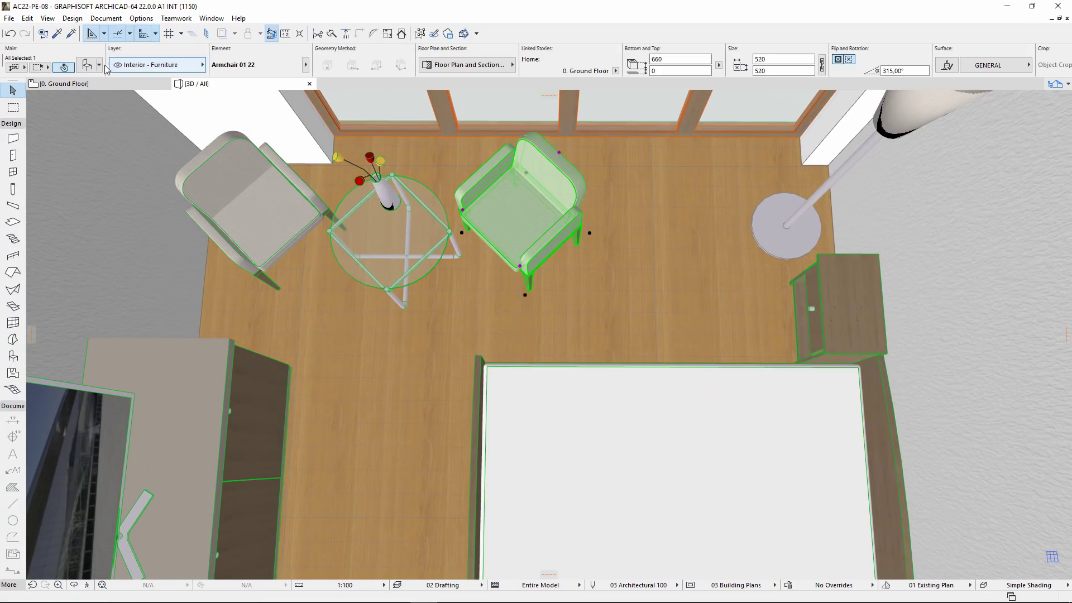
click(87, 66)
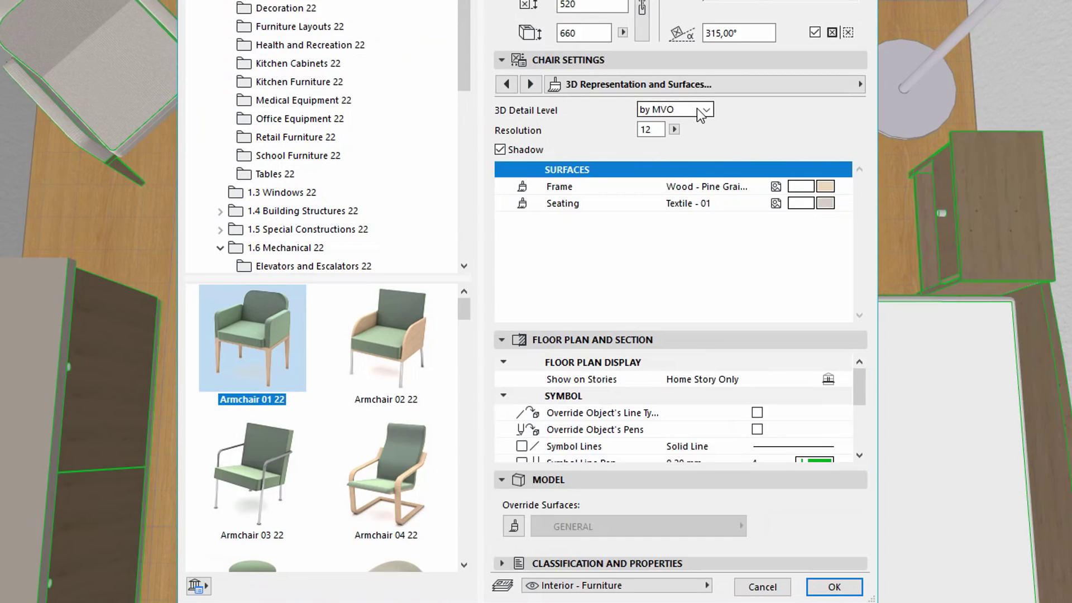
click(706, 111)
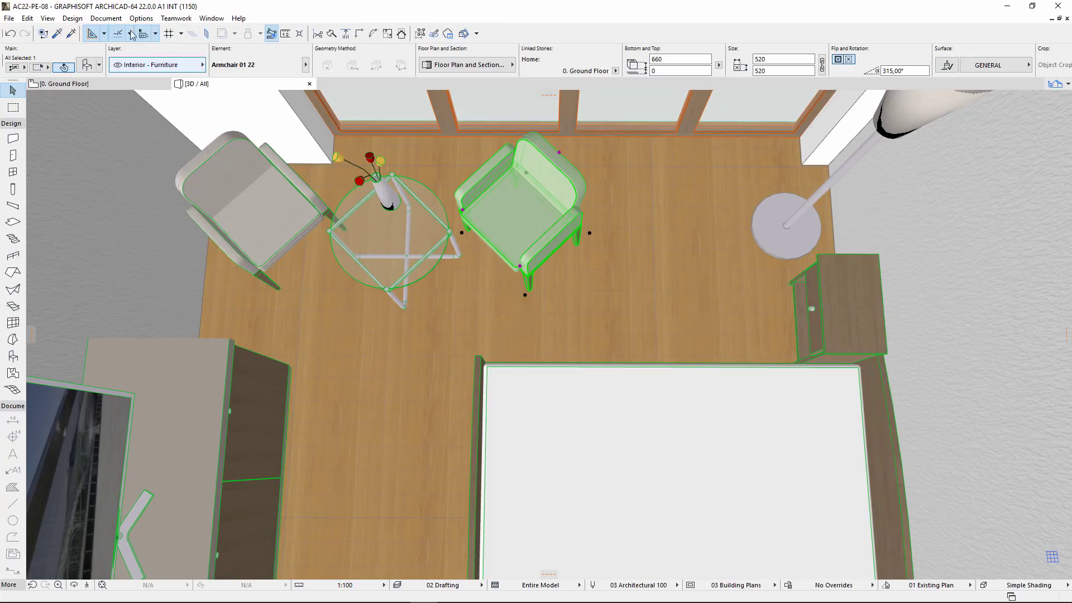
Set the objects' 3D Projections detail level to Simplified in Model View Options
click(106, 17)
mouse_move(162, 105)
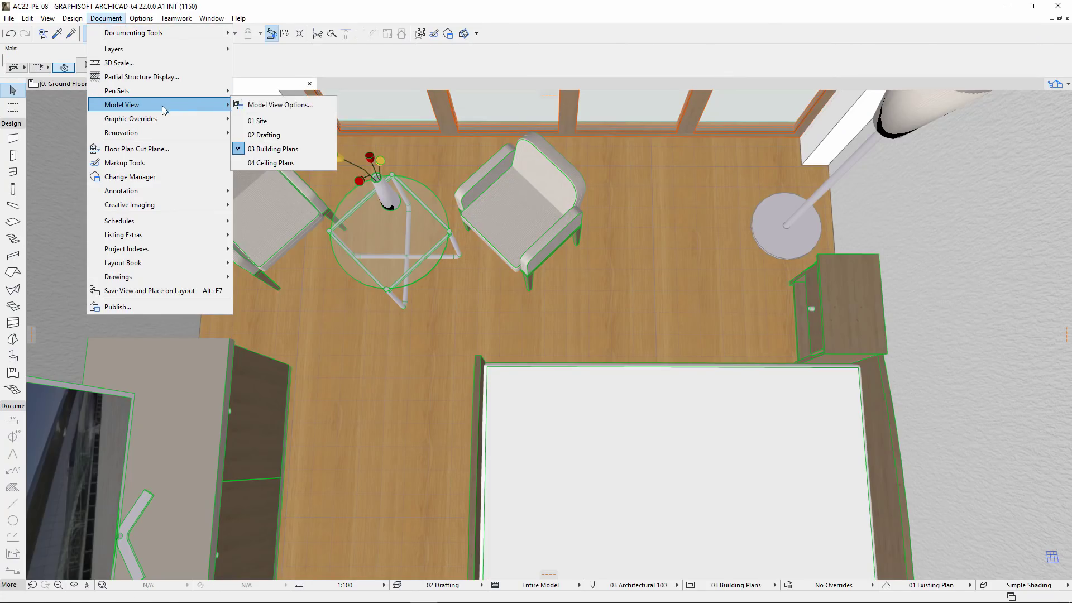
click(281, 106)
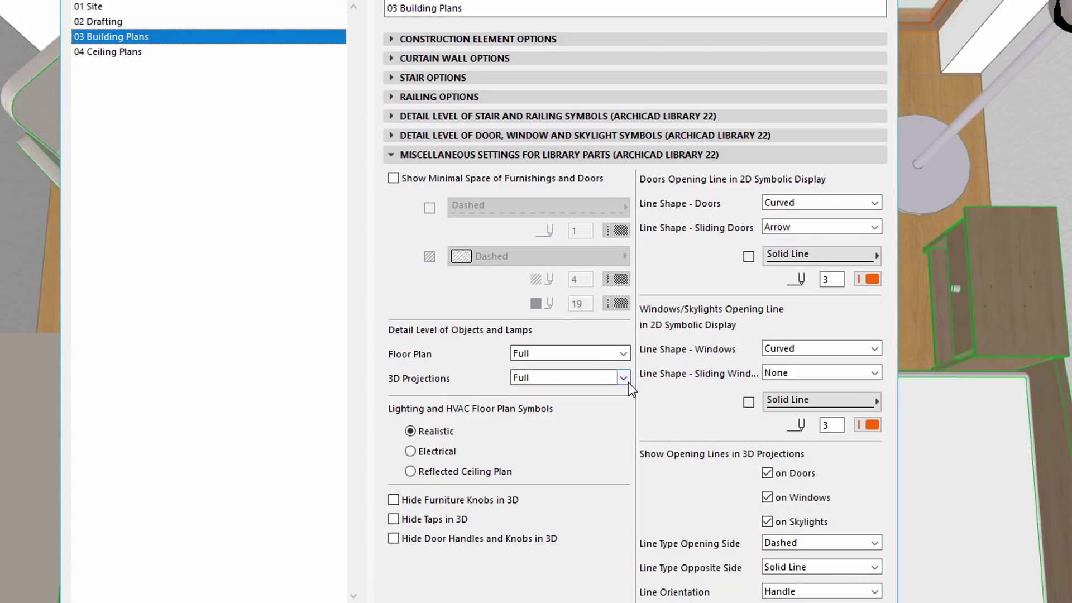
click(625, 380)
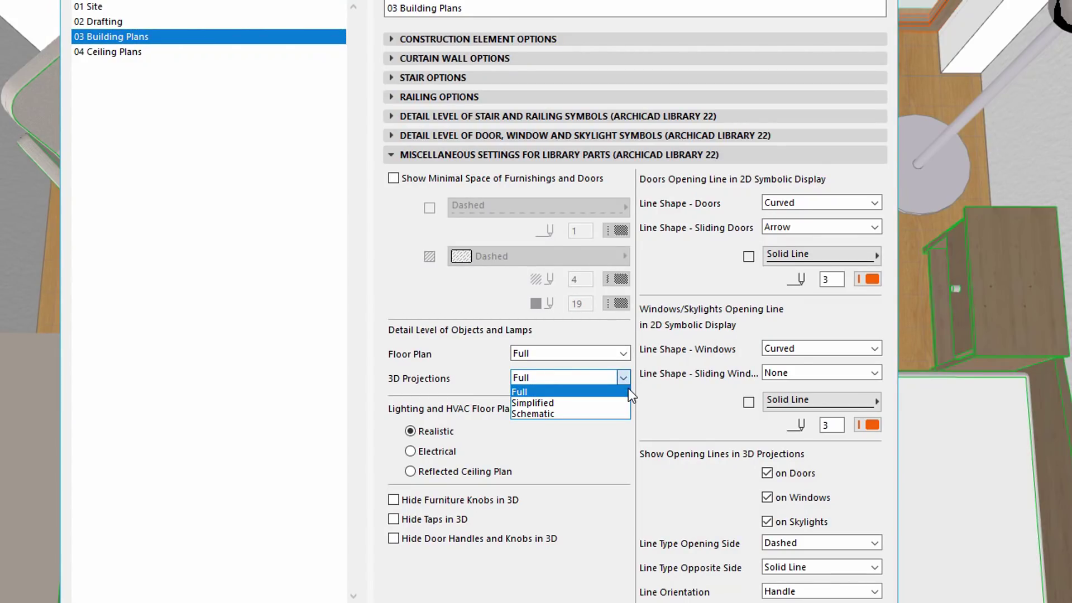
click(625, 400)
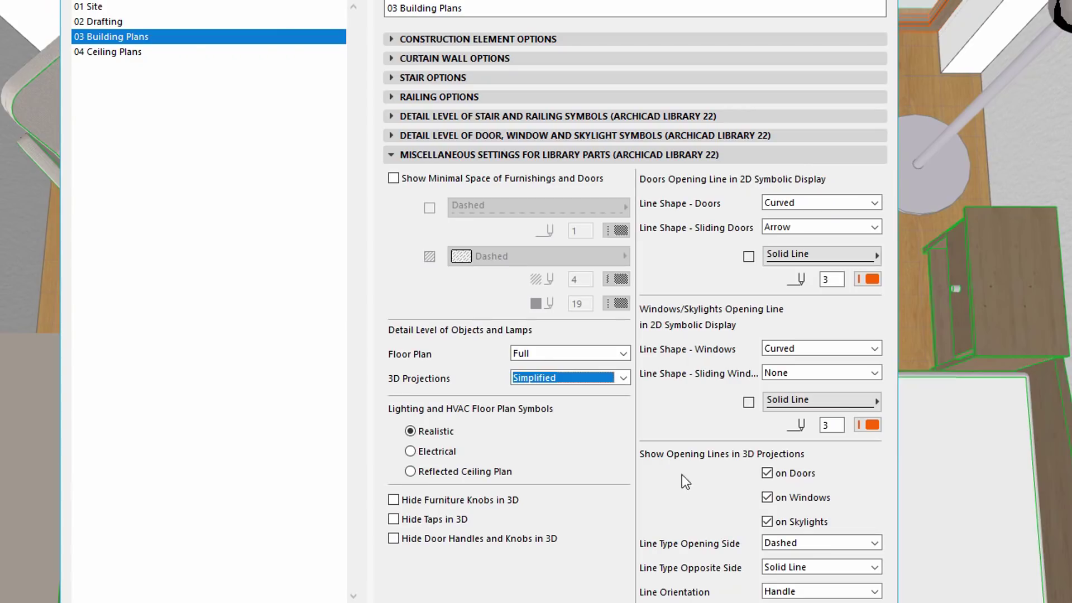
key(Return)
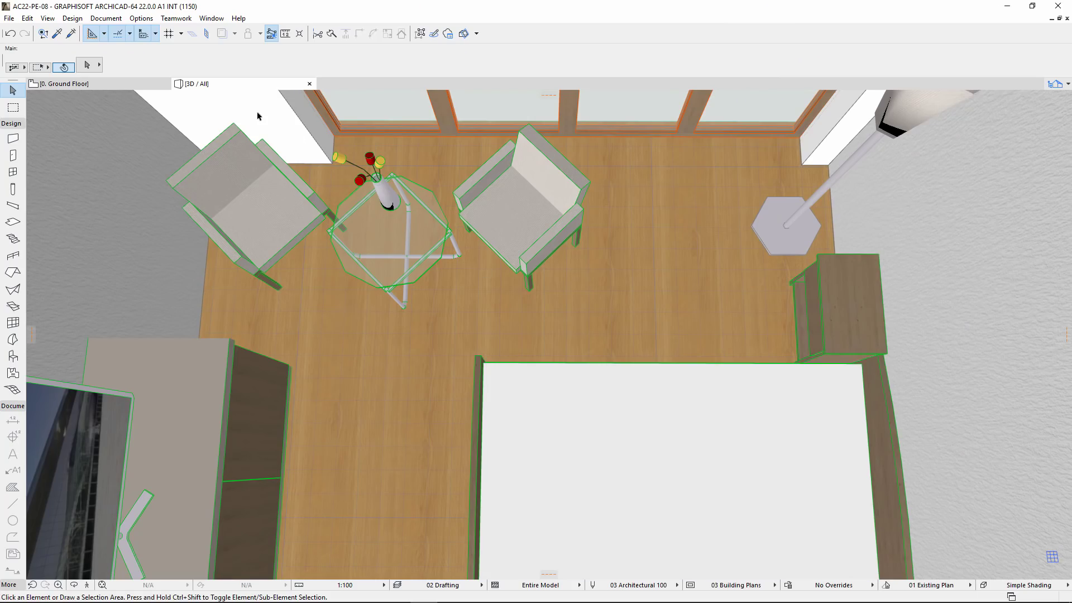
Change the Objects and Lamps 3D Projections detail level to Schematic and apply it
key(ctrl+shift+b)
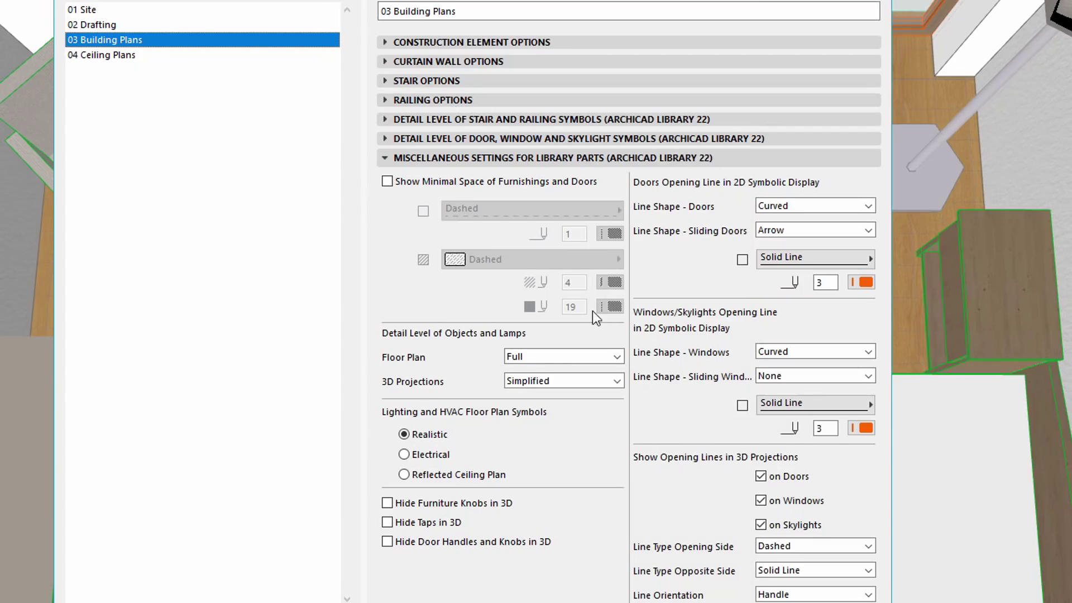
click(618, 381)
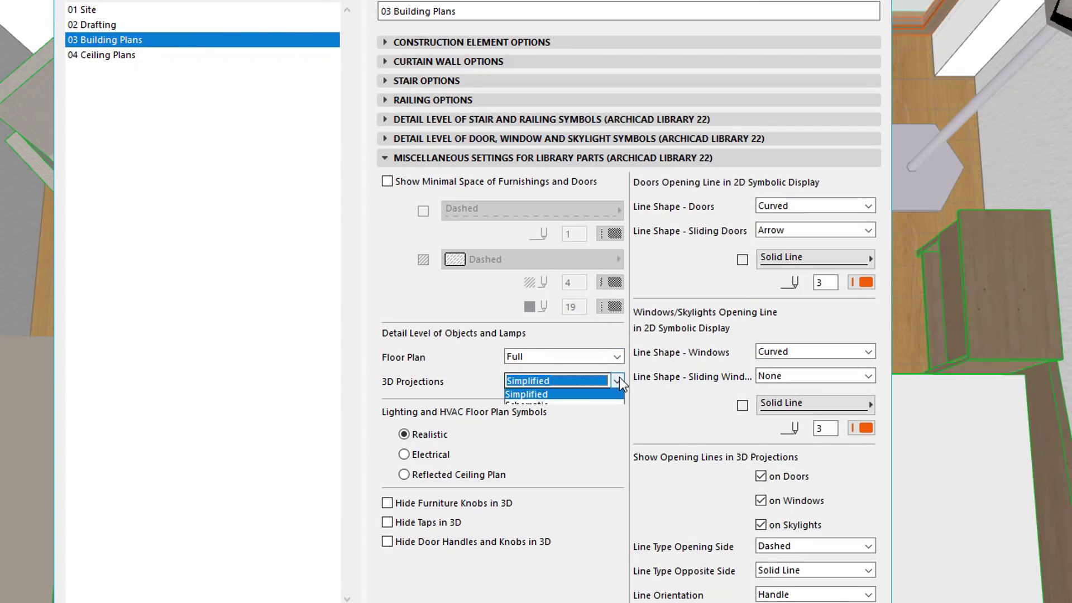
click(611, 417)
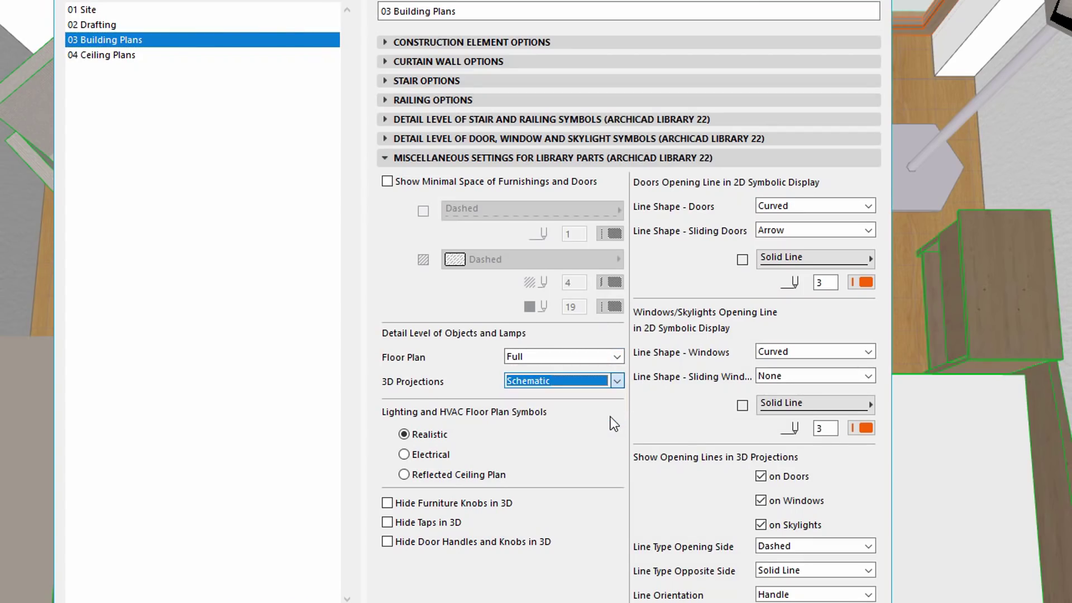
click(785, 495)
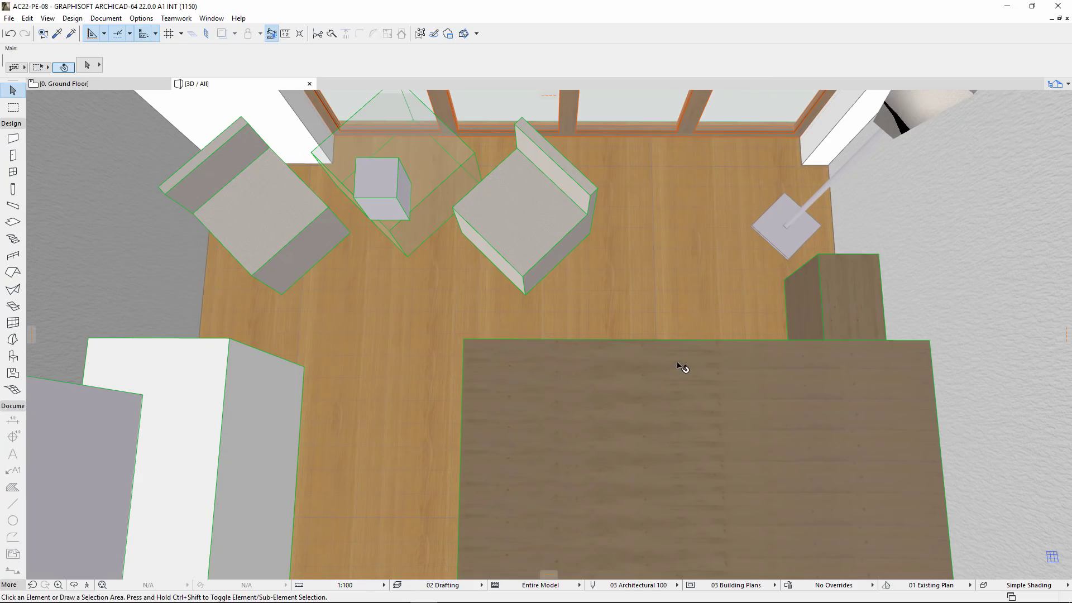
Fit the model and confirm the entrance door's 3D and 2D detail levels are by MVO
key(ctrl+apostrophe)
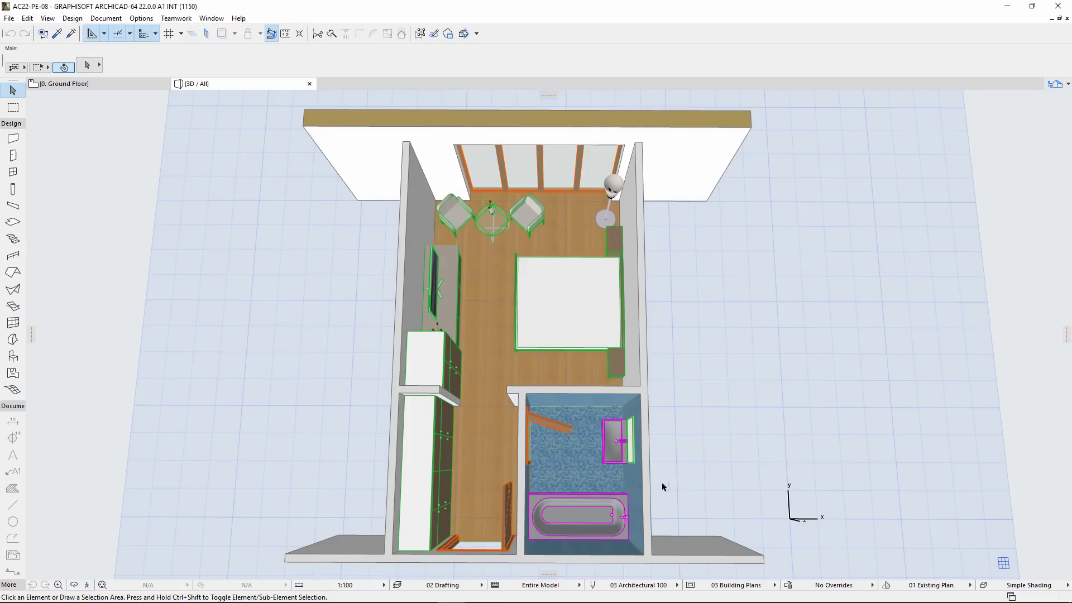
click(509, 493)
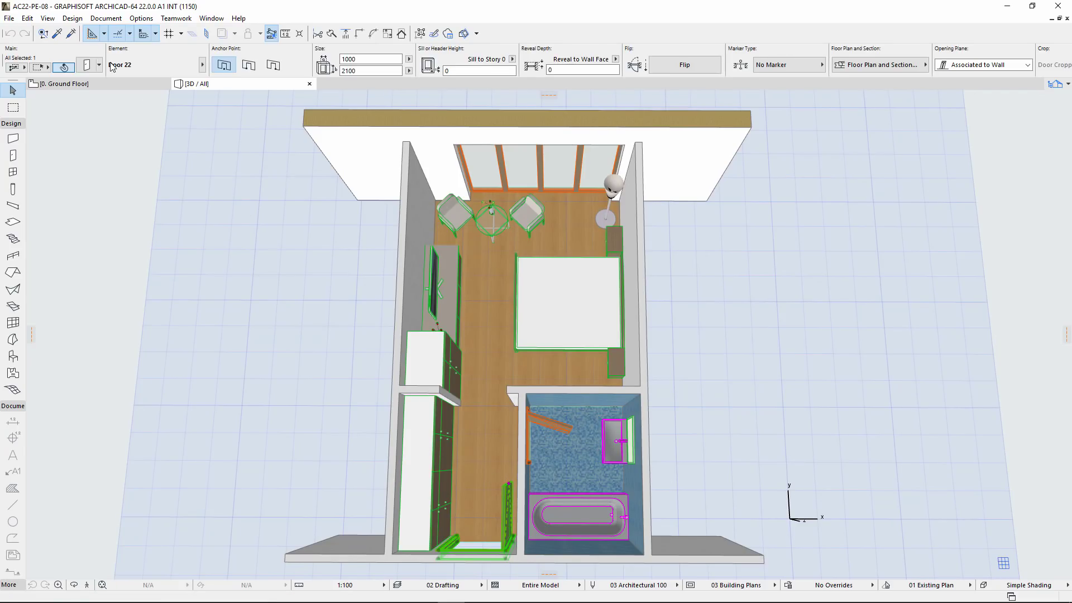
click(88, 66)
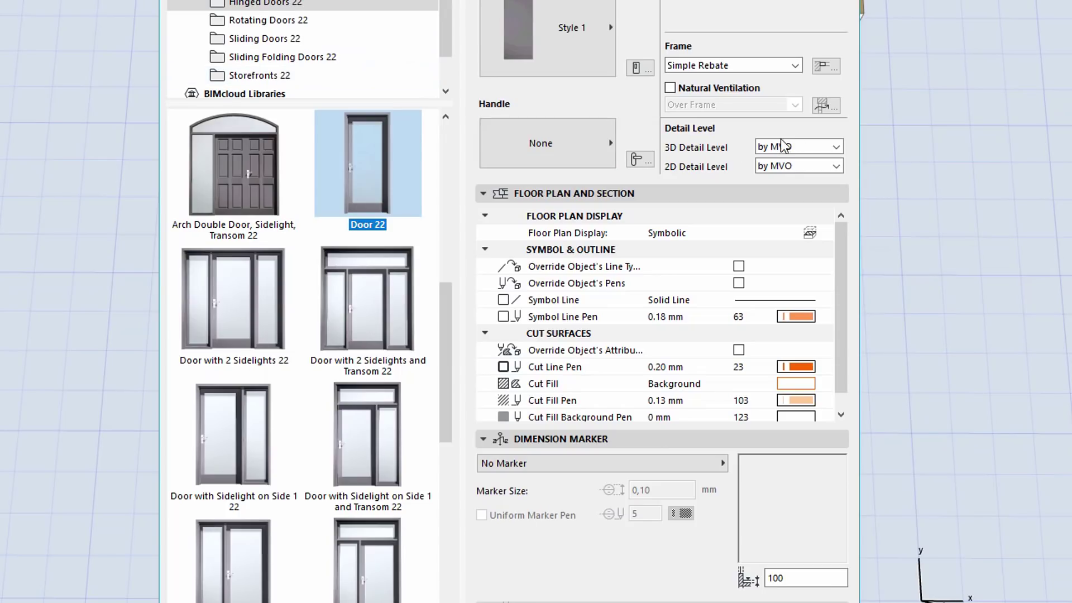
click(838, 148)
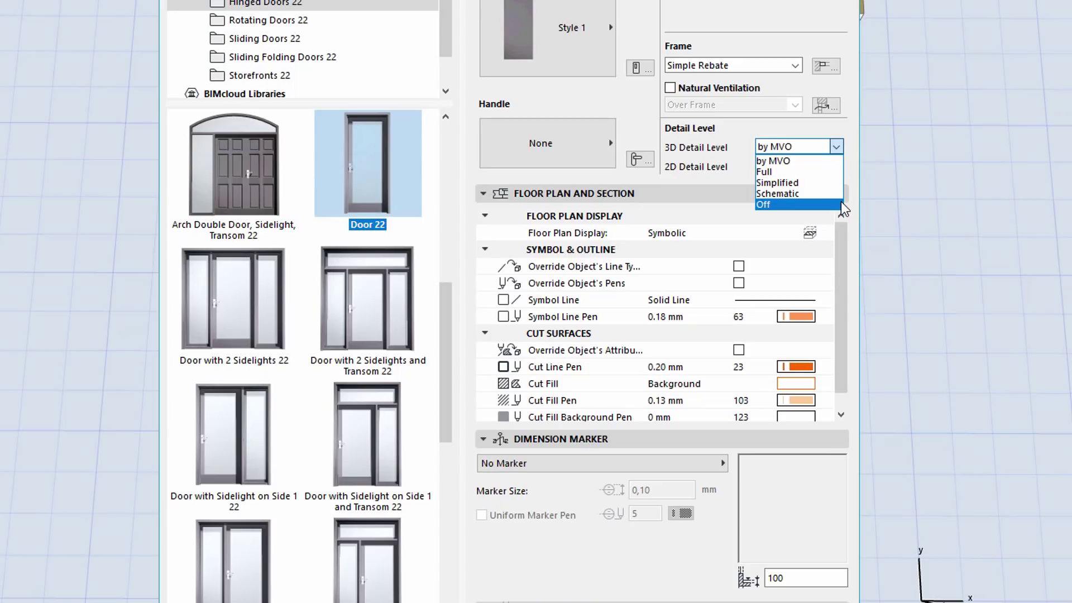
click(853, 212)
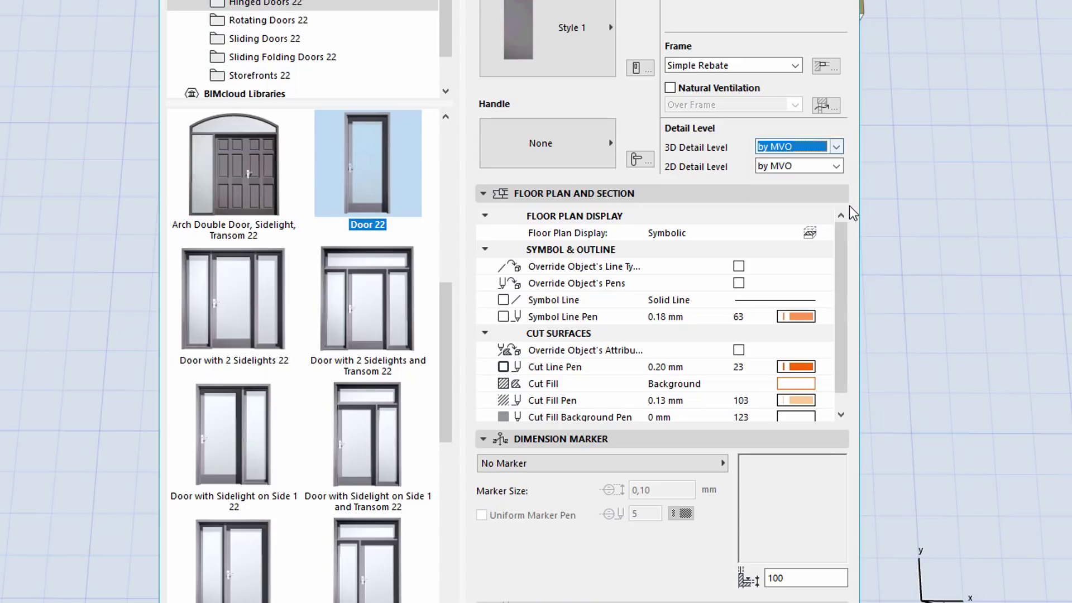
click(837, 167)
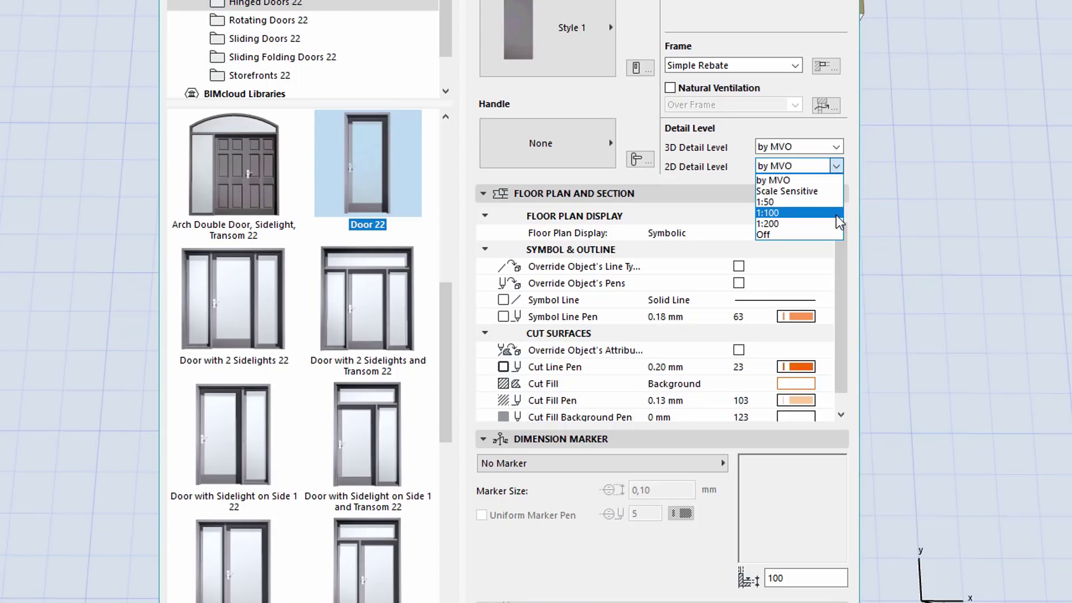
click(855, 247)
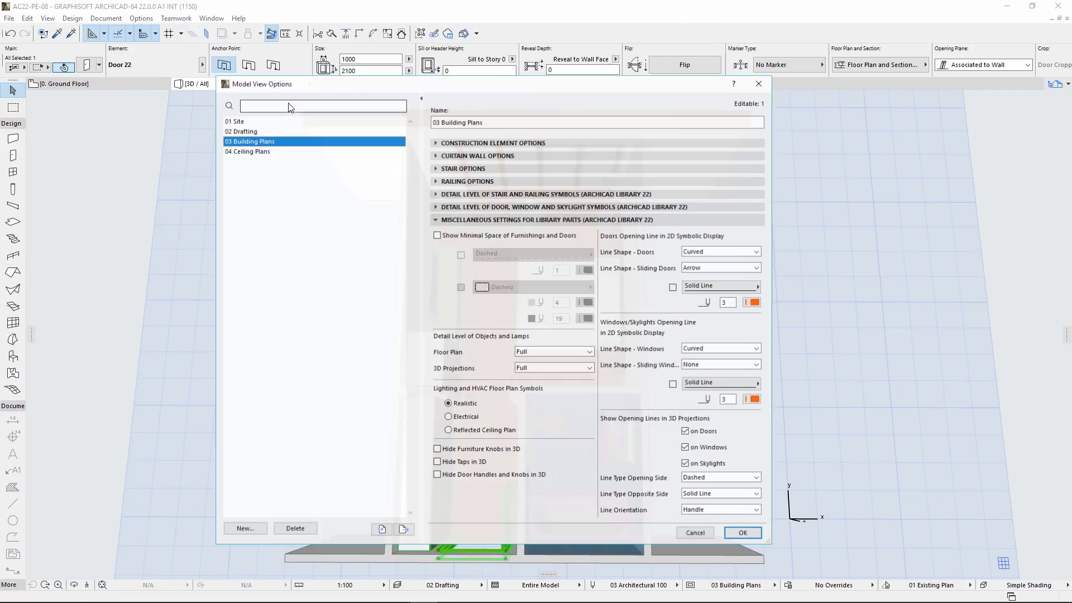
Show the door, window and skylight symbol settings, keeping door and skylight 3D Projections at Full
click(435, 206)
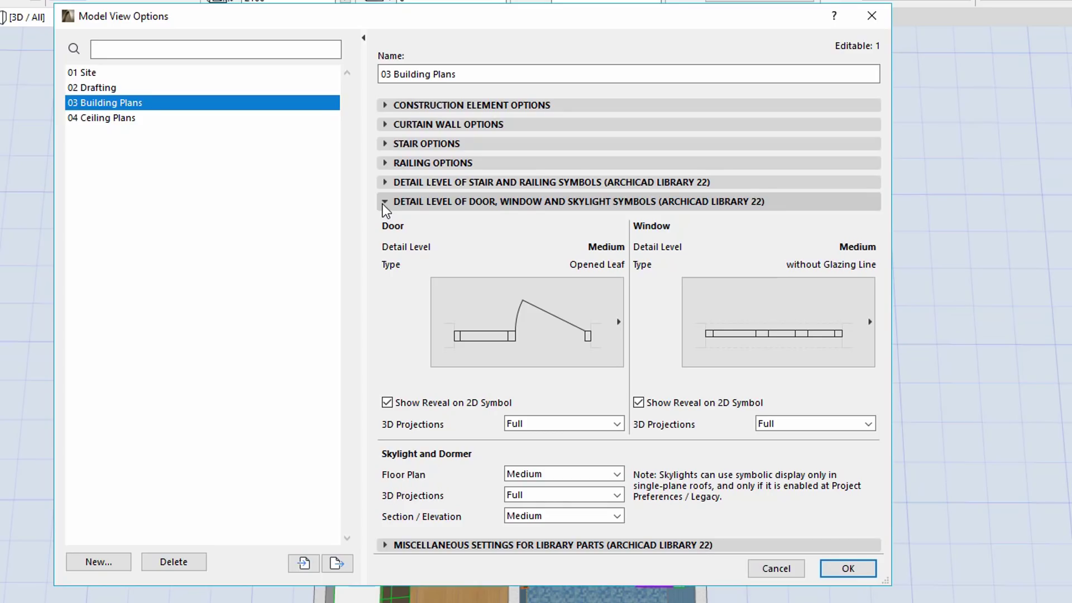
click(618, 425)
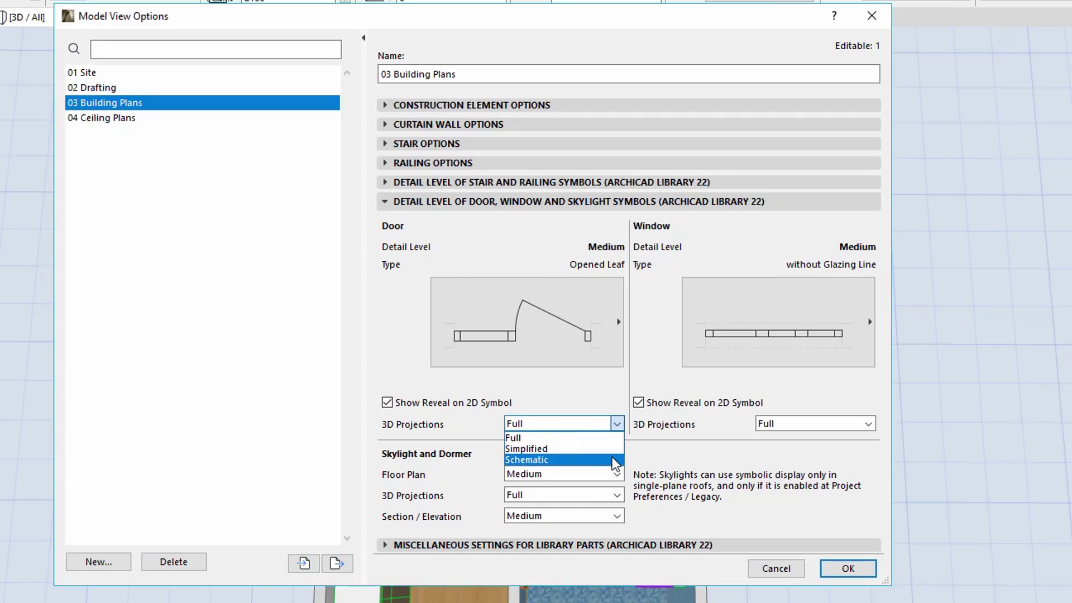
key(Escape)
click(618, 496)
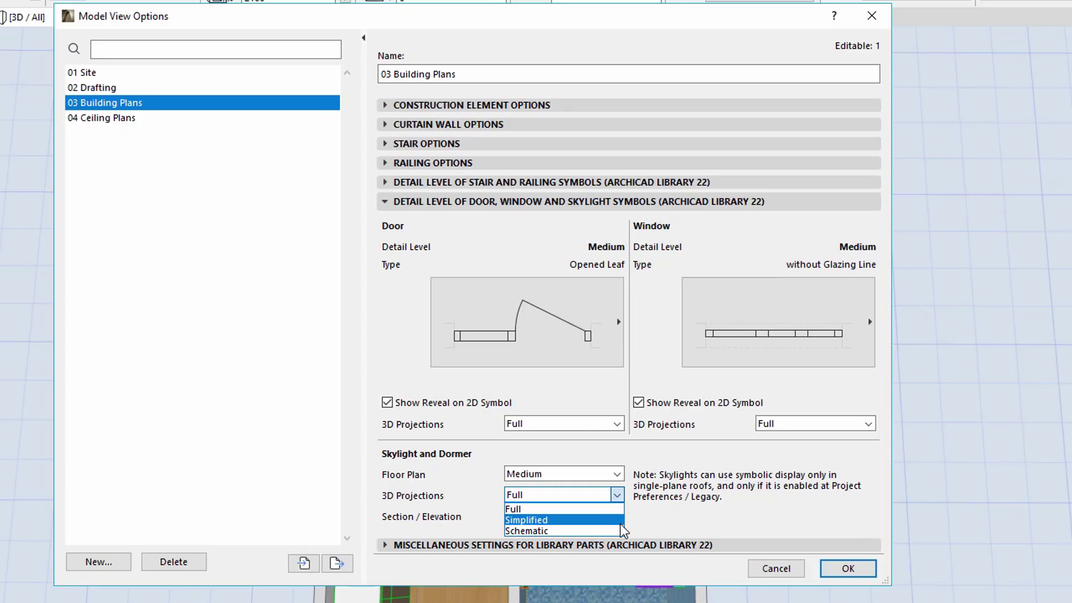
key(Escape)
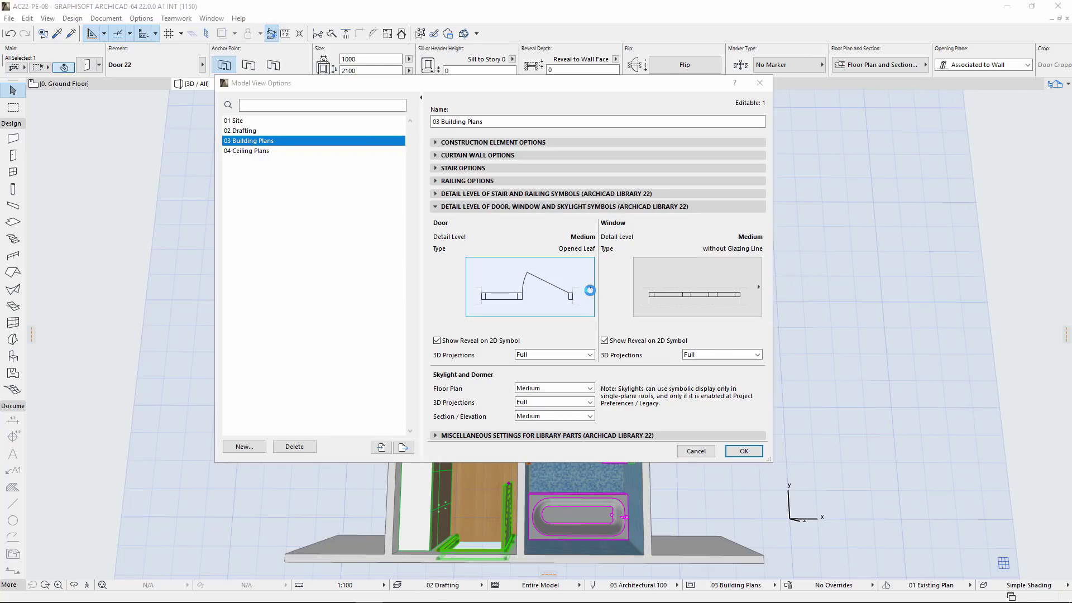
Set the door plan symbol to Low - Opened Leaf, then to Full - Opened Leaf
click(591, 289)
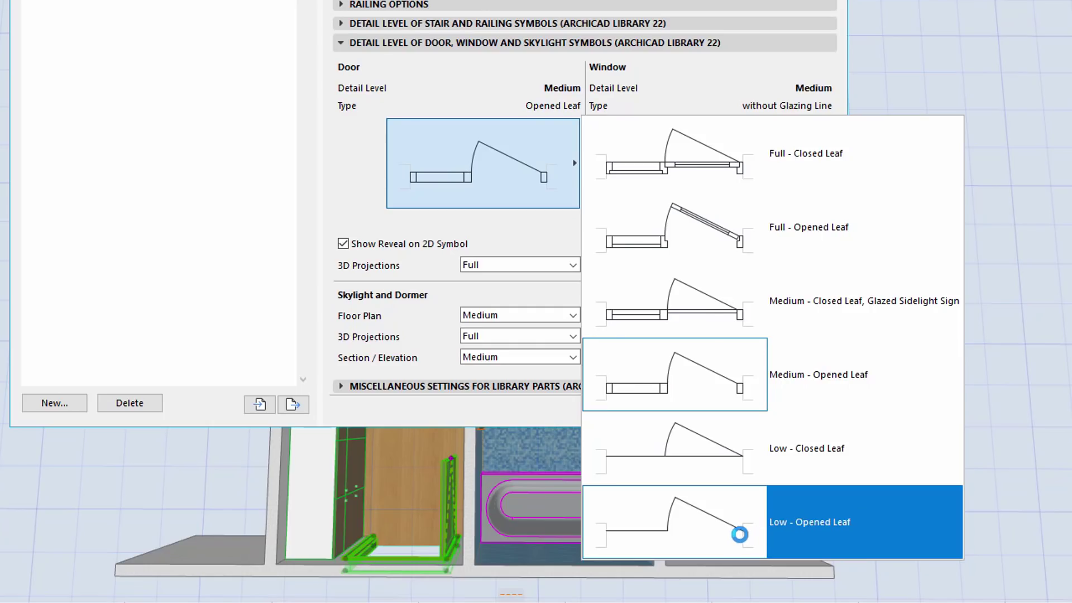
click(740, 534)
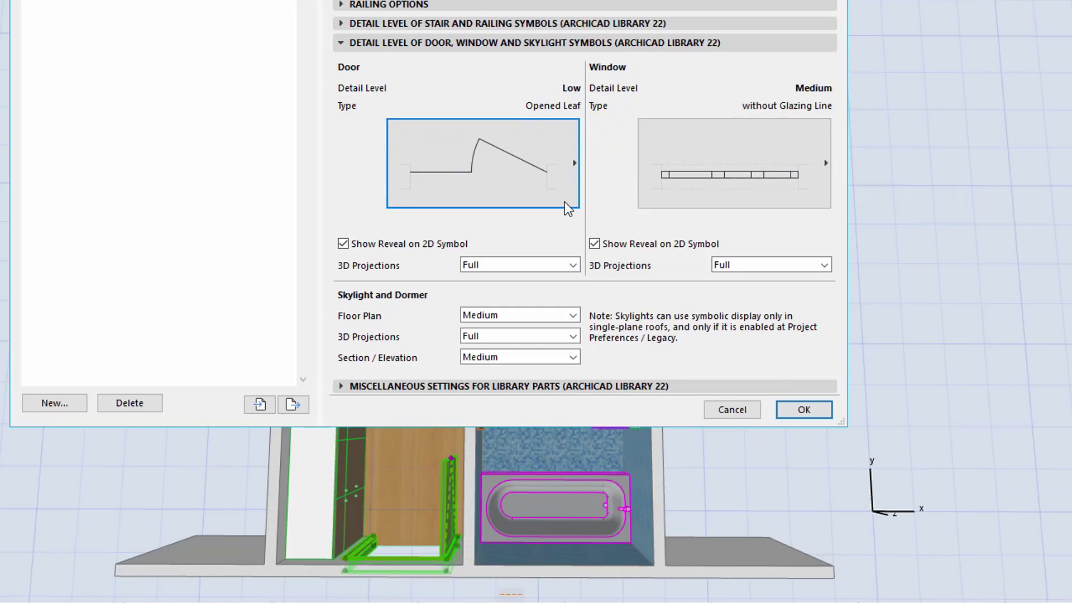
click(568, 160)
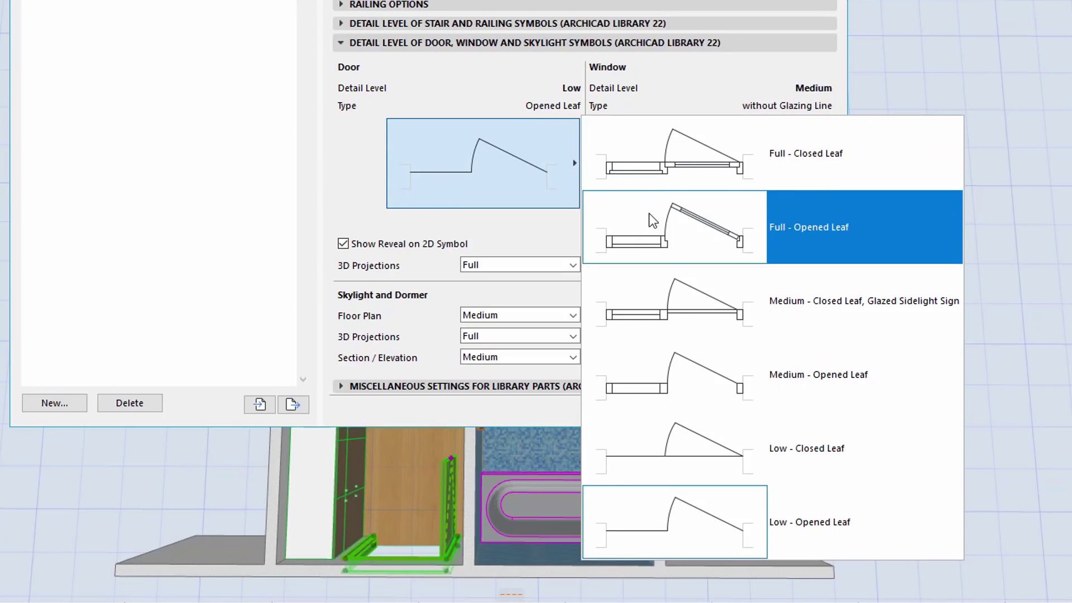
click(639, 237)
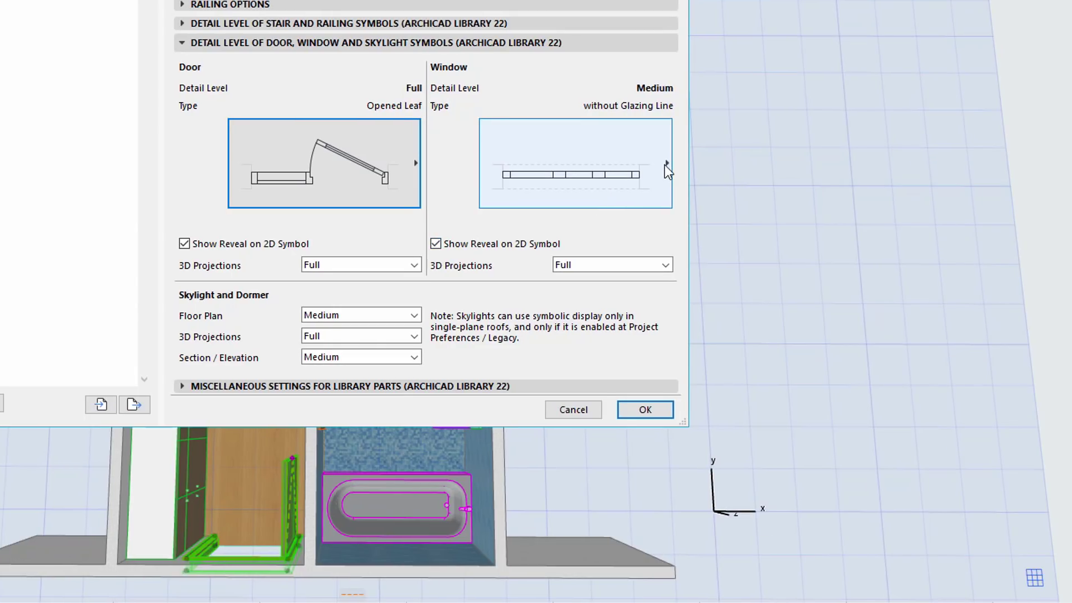
Set the window plan symbol to Low - One Line, then to Full - with Double Glazing Line
click(666, 164)
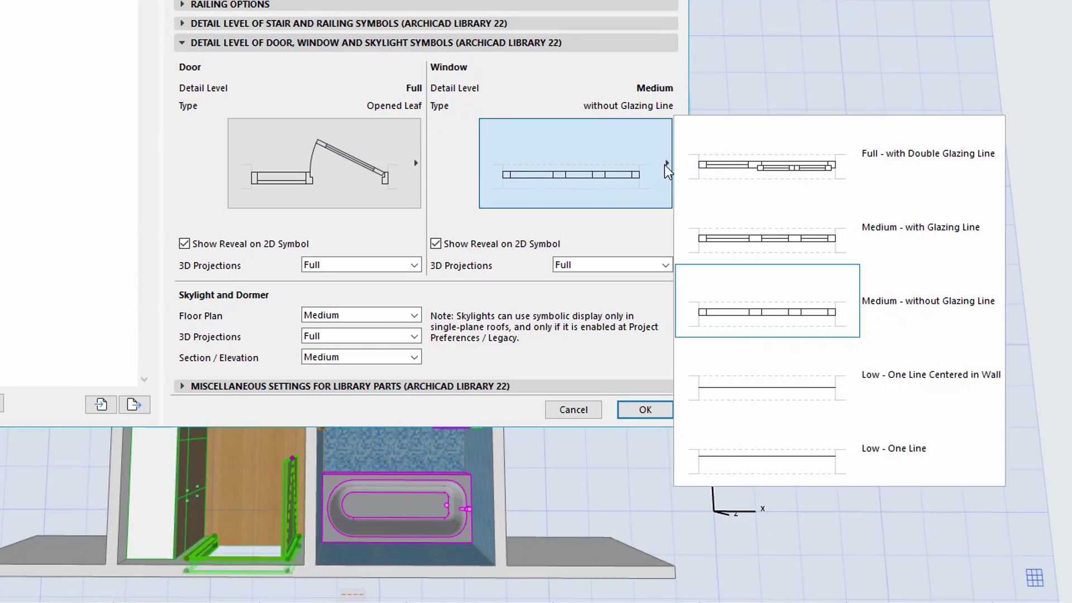
click(735, 465)
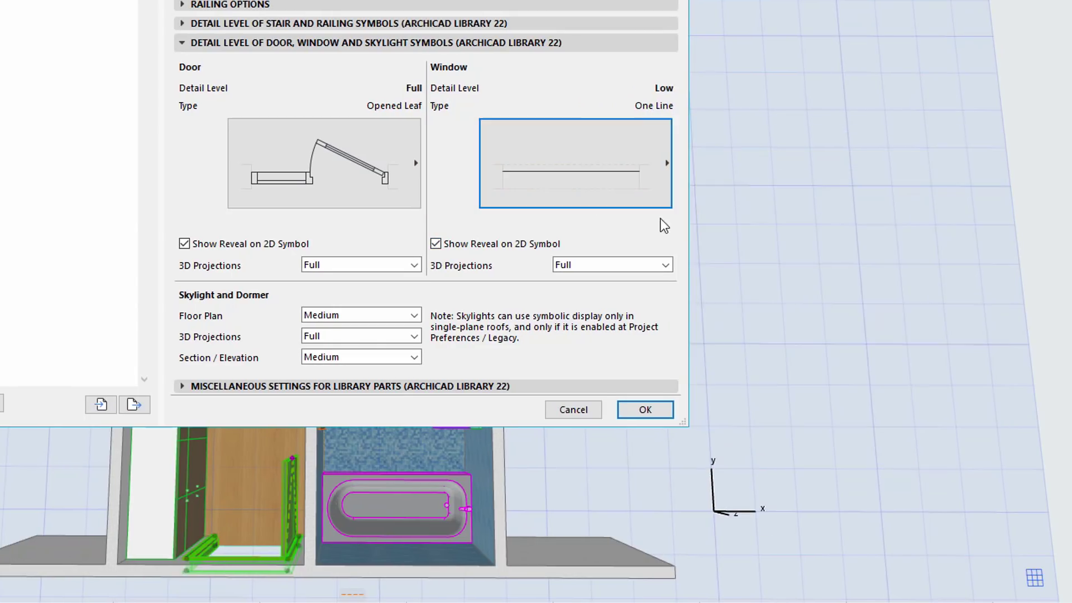
click(670, 179)
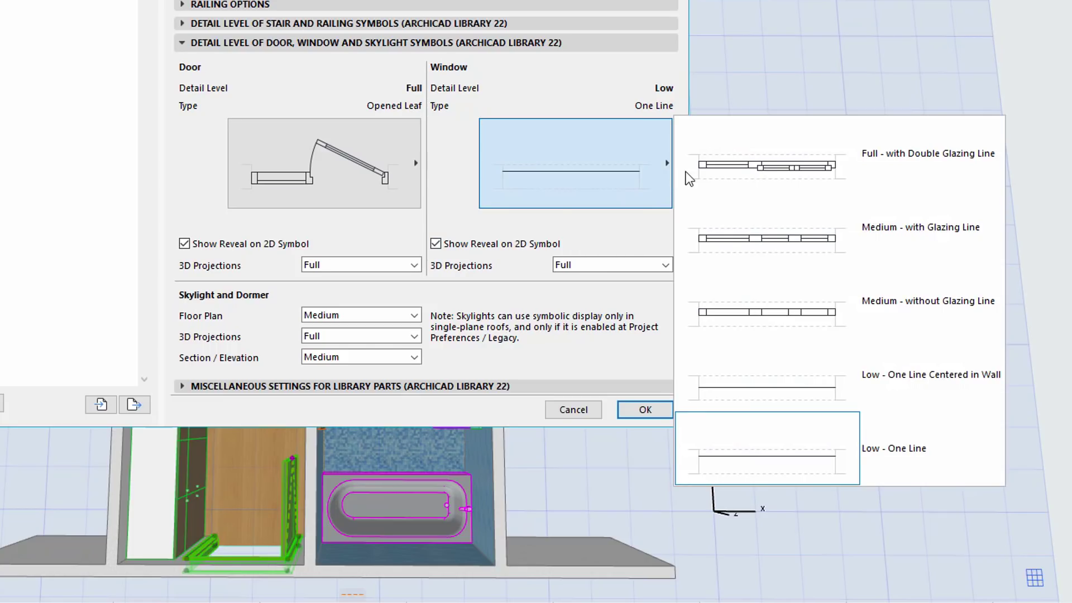
click(727, 177)
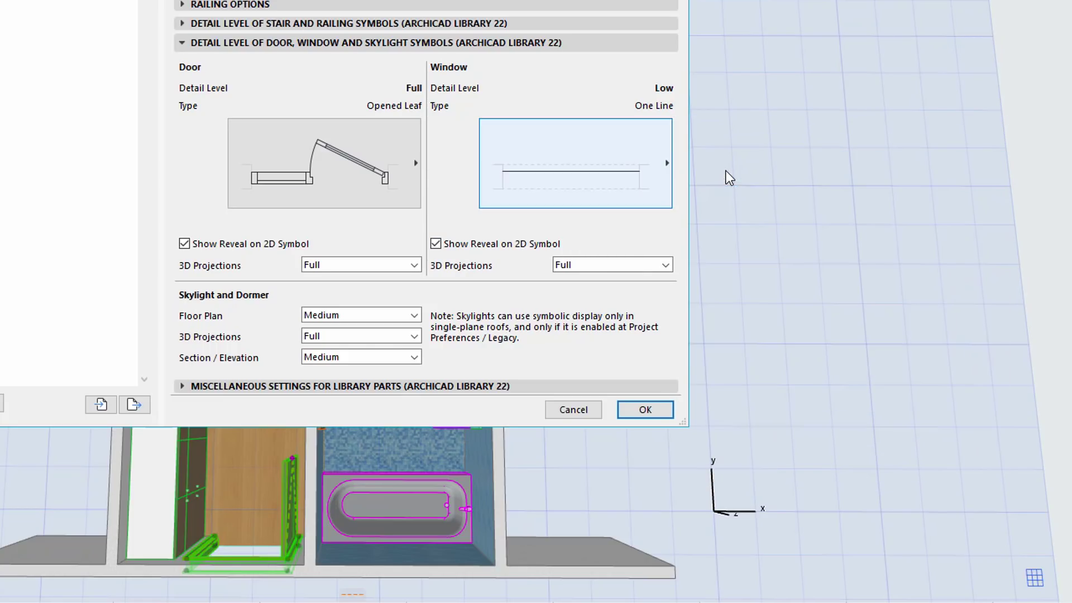